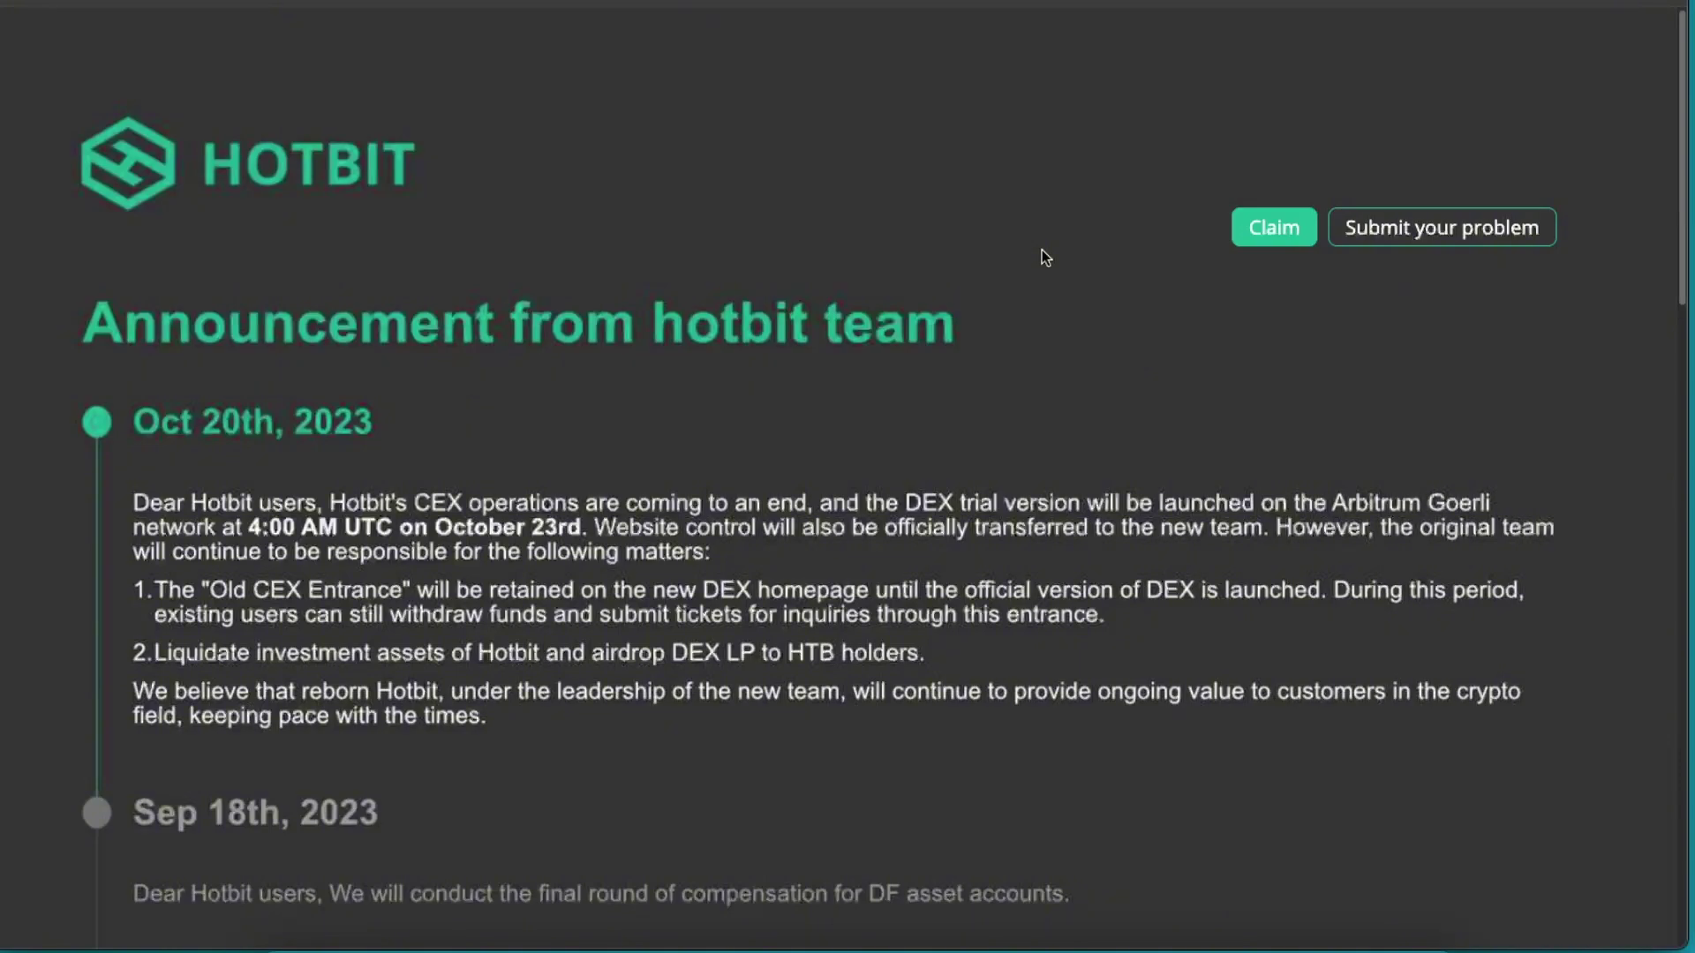
{"action": "scroll", "coordinate": [861, 563], "scroll_direction": "down", "scroll_amount": 5}
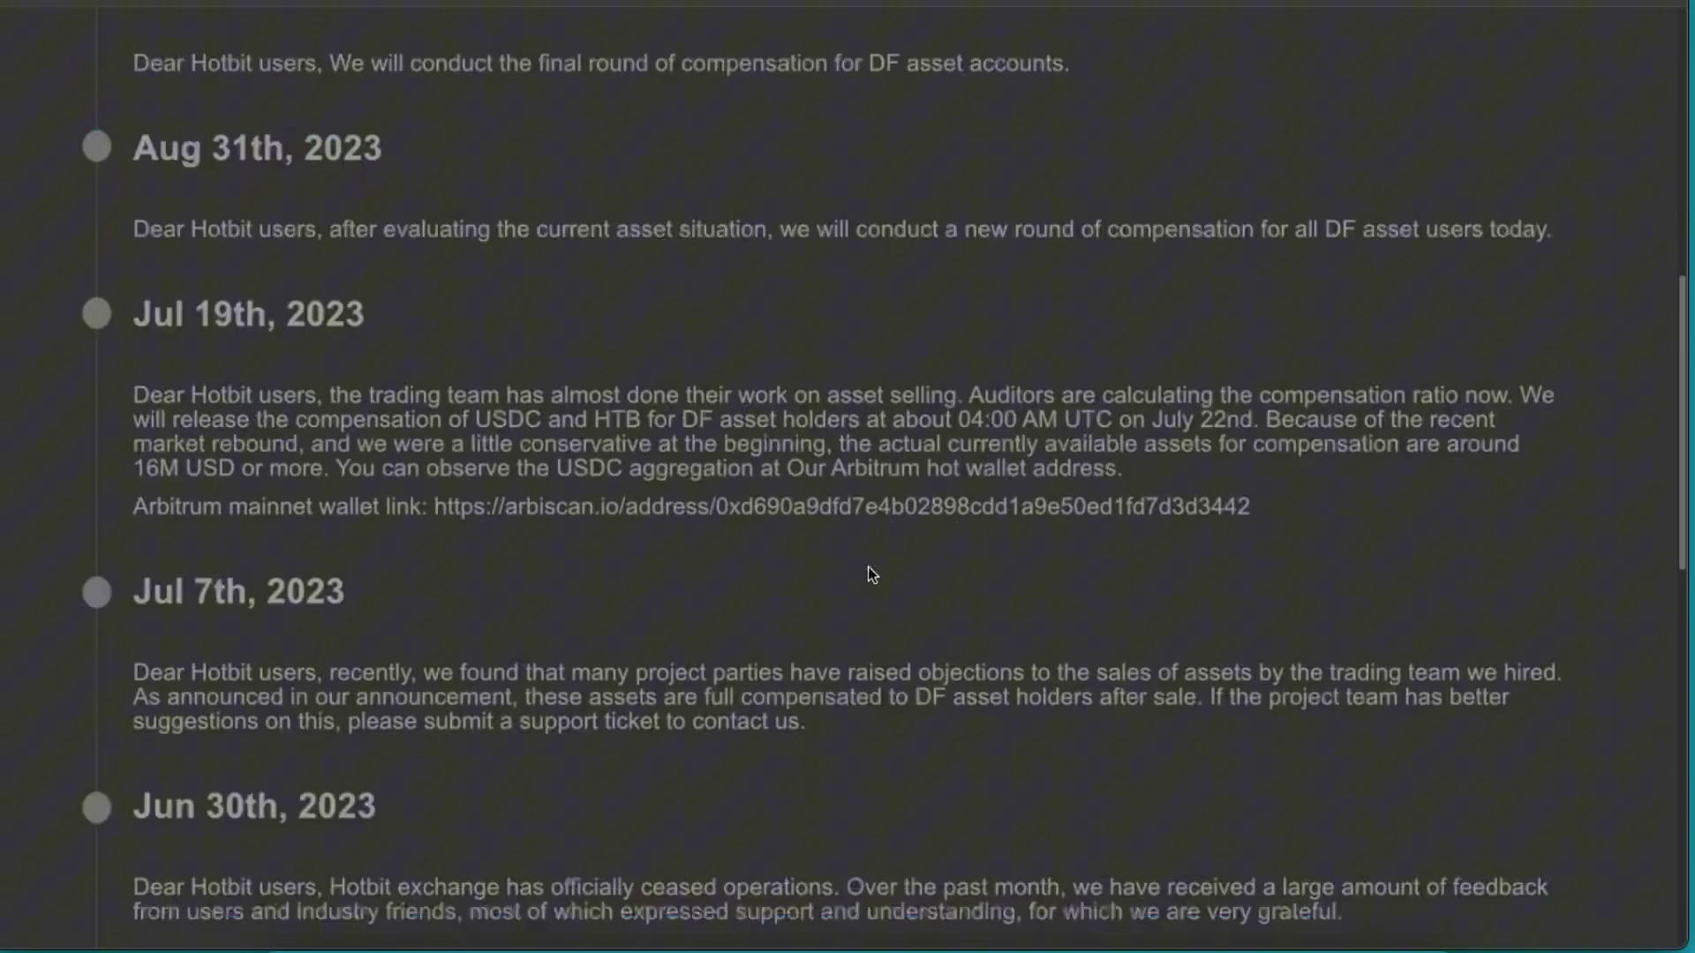
{"action": "scroll", "coordinate": [866, 567], "scroll_direction": "down", "scroll_amount": 5}
{"action": "scroll", "coordinate": [980, 618], "scroll_direction": "up", "scroll_amount": 4}
{"action": "scroll", "coordinate": [982, 618], "scroll_direction": "up", "scroll_amount": 5}
{"action": "scroll", "coordinate": [981, 624], "scroll_direction": "up", "scroll_amount": 2}
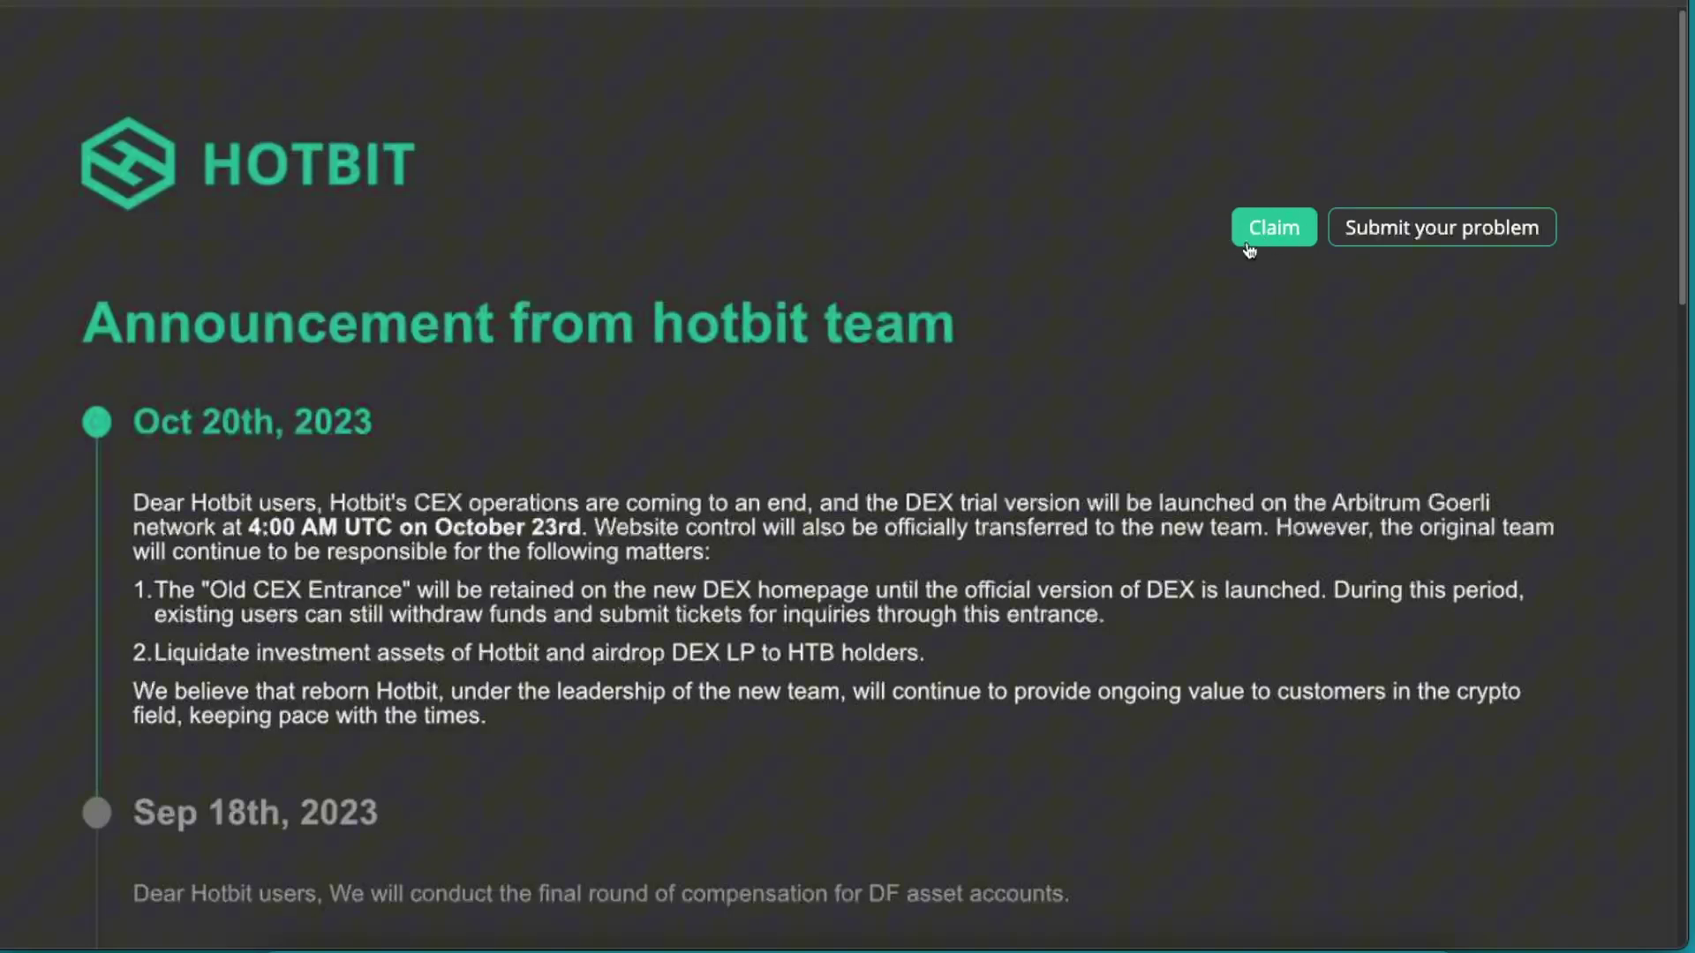
Step: Leave the team announcement via the Claim button to reach the Hotbit login page
{"action": "left_click", "coordinate": [1259, 231]}
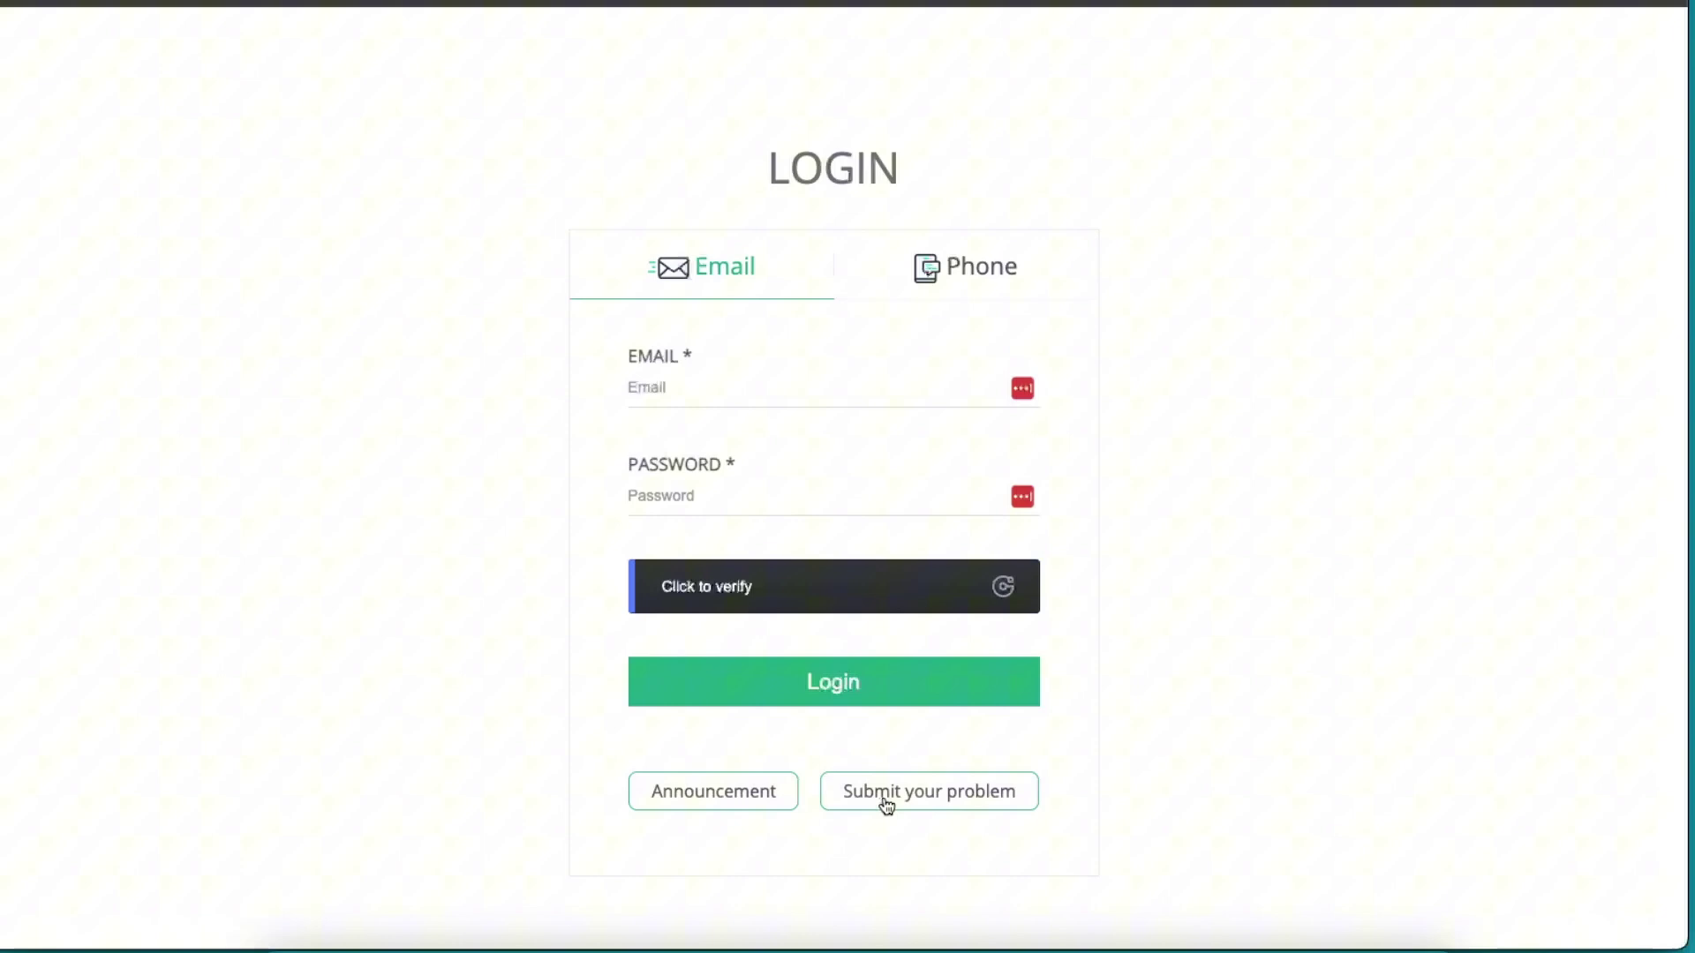
Step: Open the support request form from the 'Submit your problem' link on the login page
{"action": "left_click", "coordinate": [930, 804]}
{"action": "scroll", "coordinate": [613, 519], "scroll_direction": "down", "scroll_amount": 3}
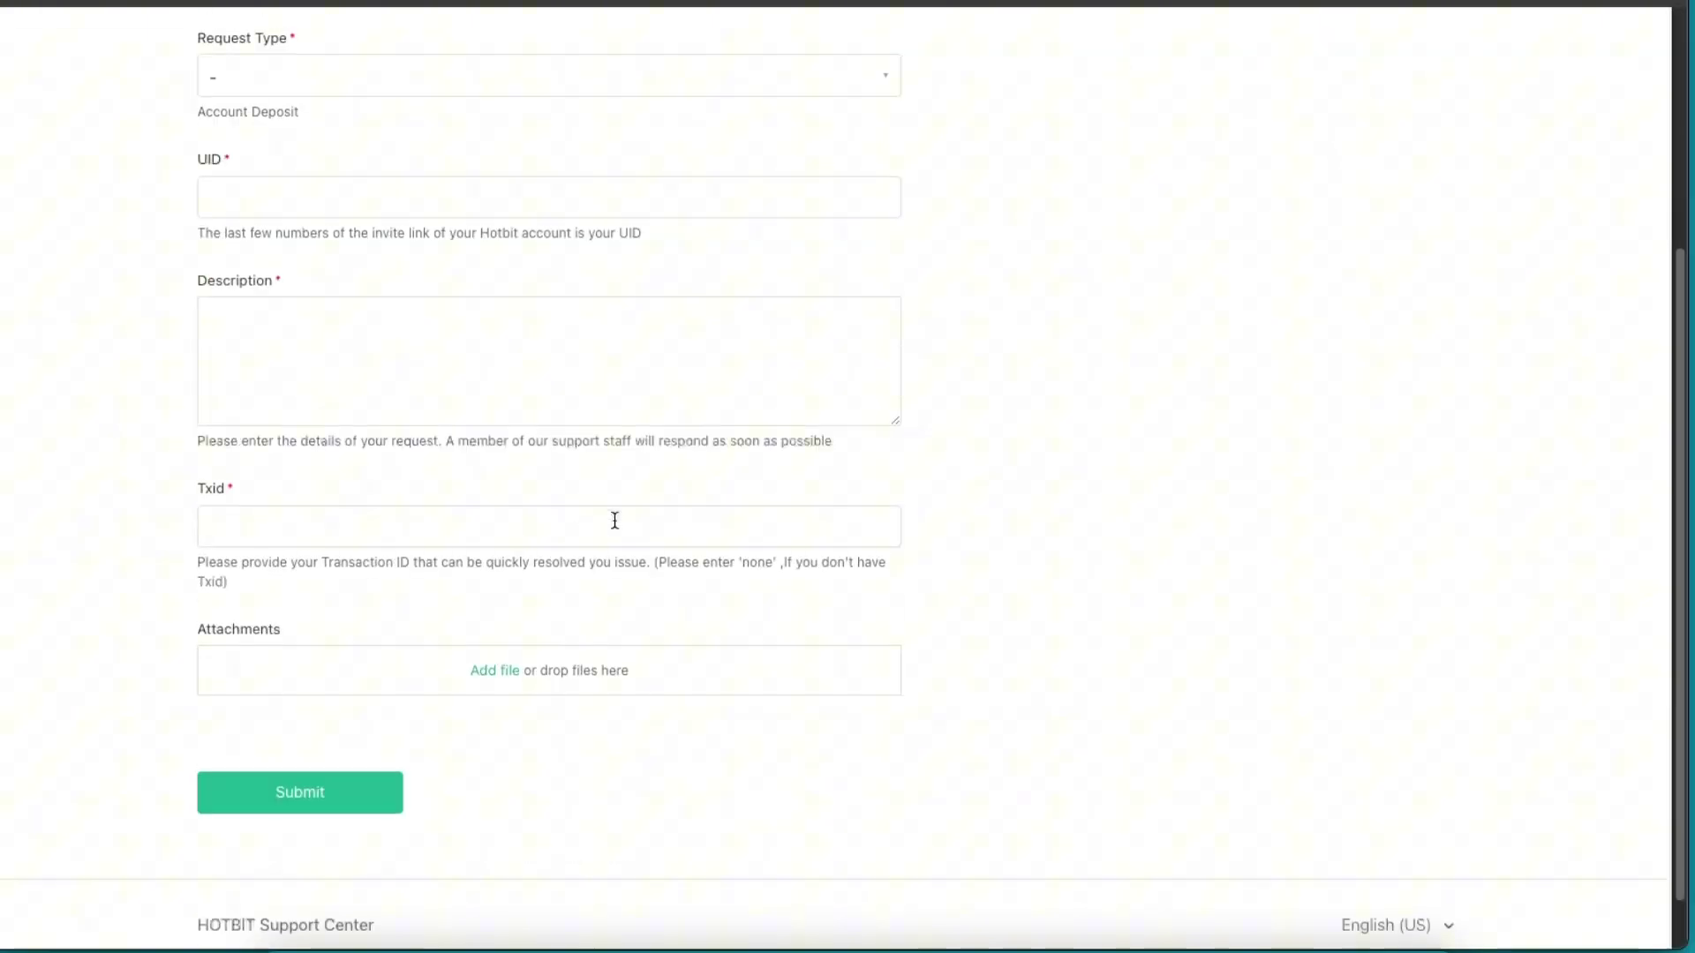
{"action": "scroll", "coordinate": [614, 530], "scroll_direction": "down", "scroll_amount": 1}
{"action": "scroll", "coordinate": [609, 531], "scroll_direction": "up", "scroll_amount": 3}
{"action": "scroll", "coordinate": [356, 437], "scroll_direction": "down", "scroll_amount": 1}
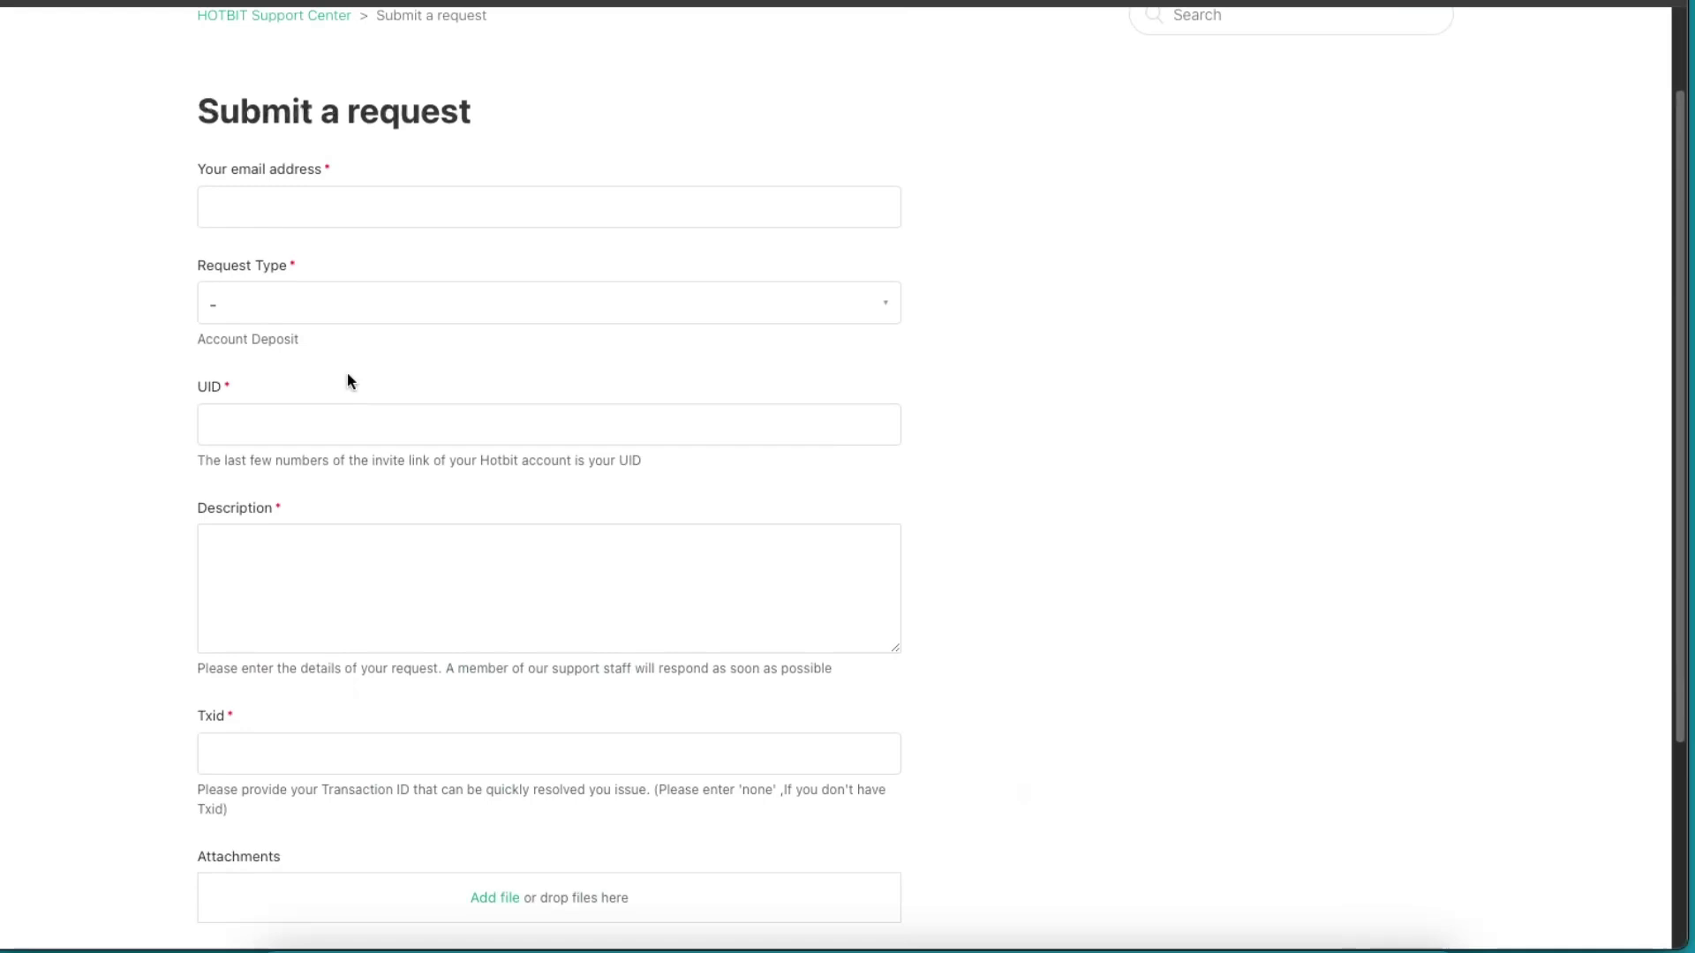
Step: Choose Account Verification from the Request Type dropdown
{"action": "left_click", "coordinate": [294, 309]}
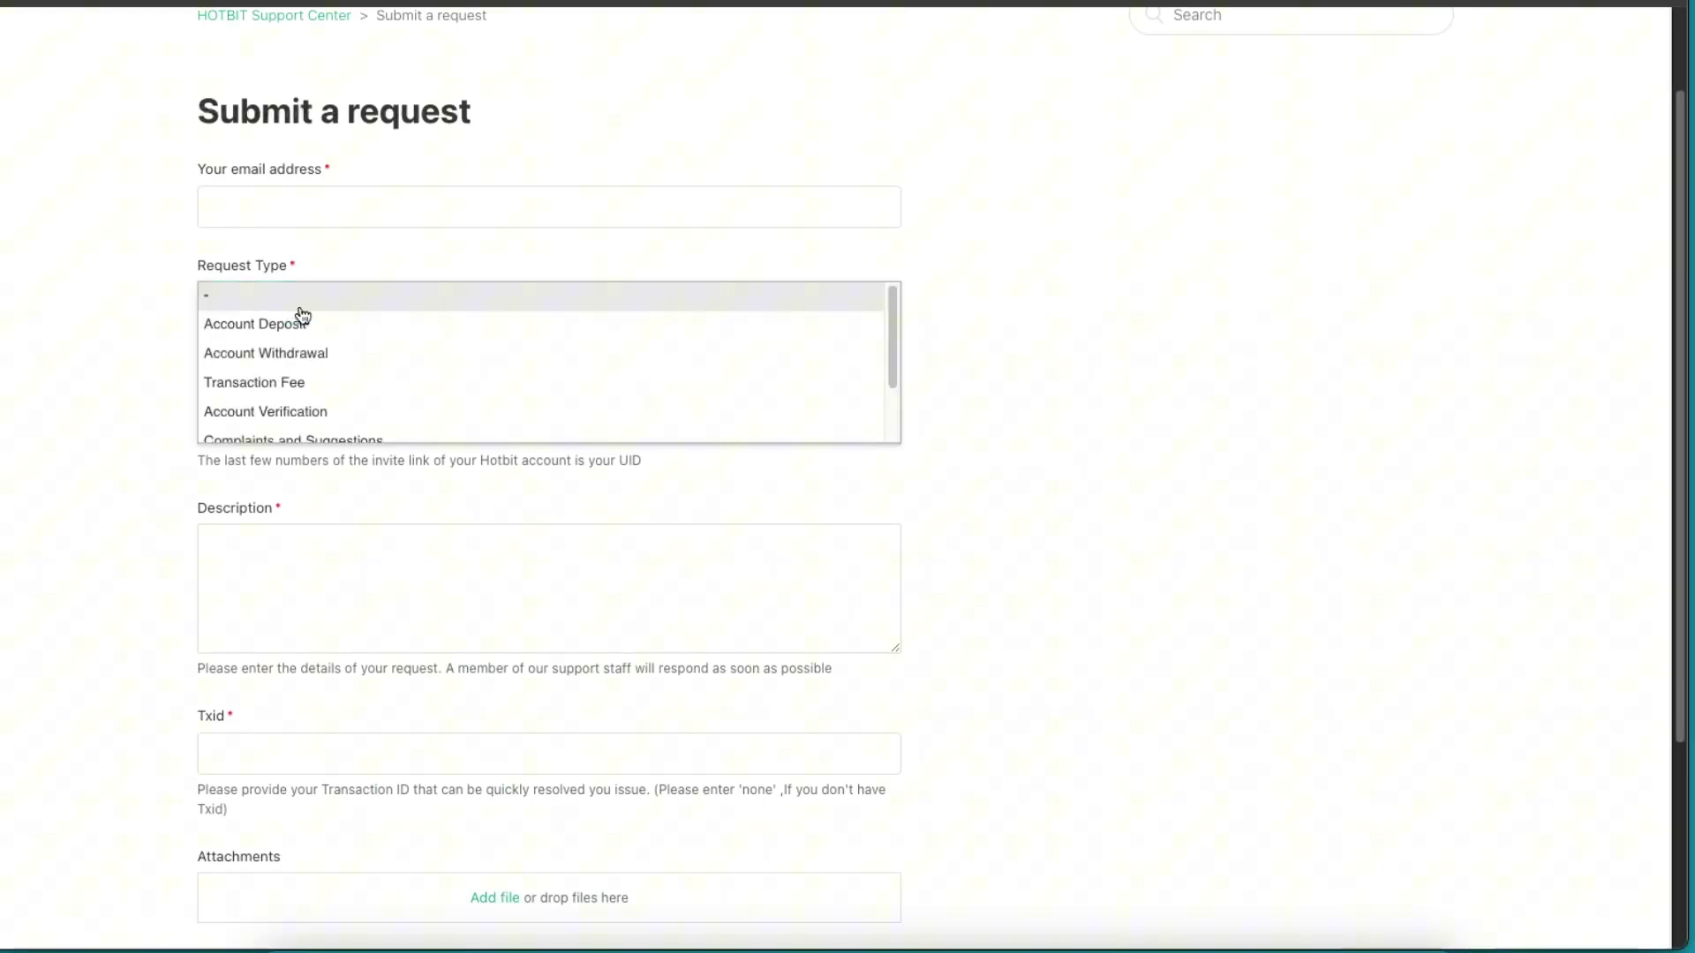
{"action": "scroll", "coordinate": [352, 360], "scroll_direction": "down", "scroll_amount": 2}
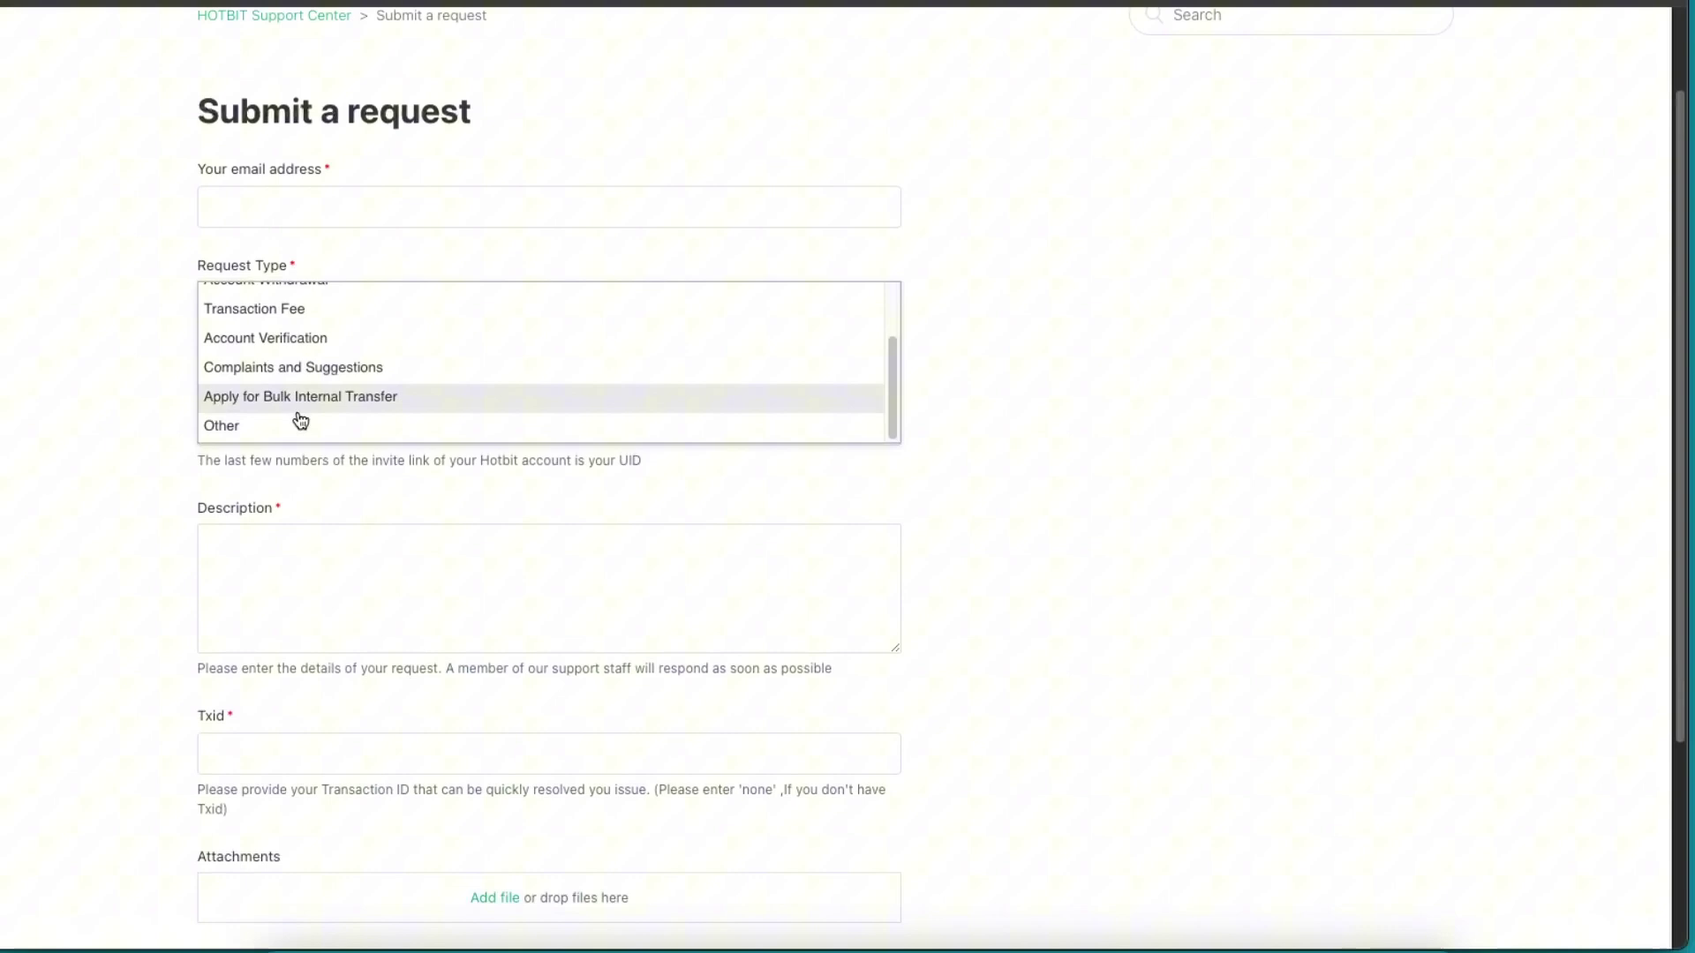
{"action": "scroll", "coordinate": [298, 411], "scroll_direction": "up", "scroll_amount": 2}
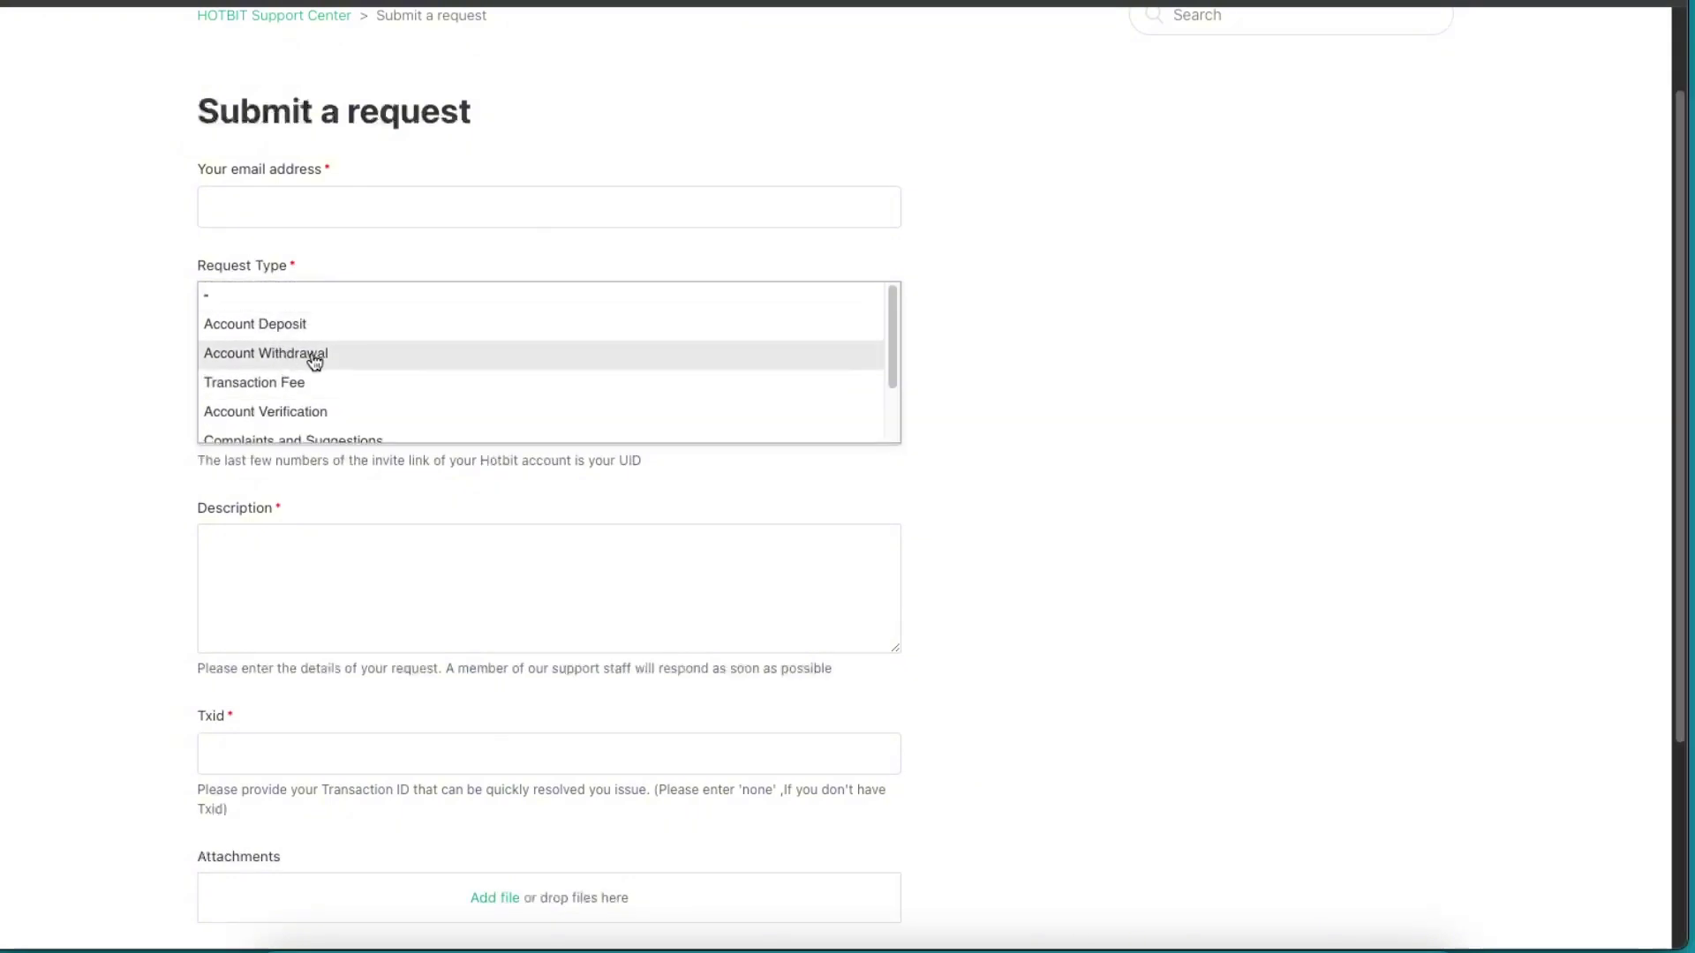
{"action": "scroll", "coordinate": [313, 361], "scroll_direction": "down", "scroll_amount": 1}
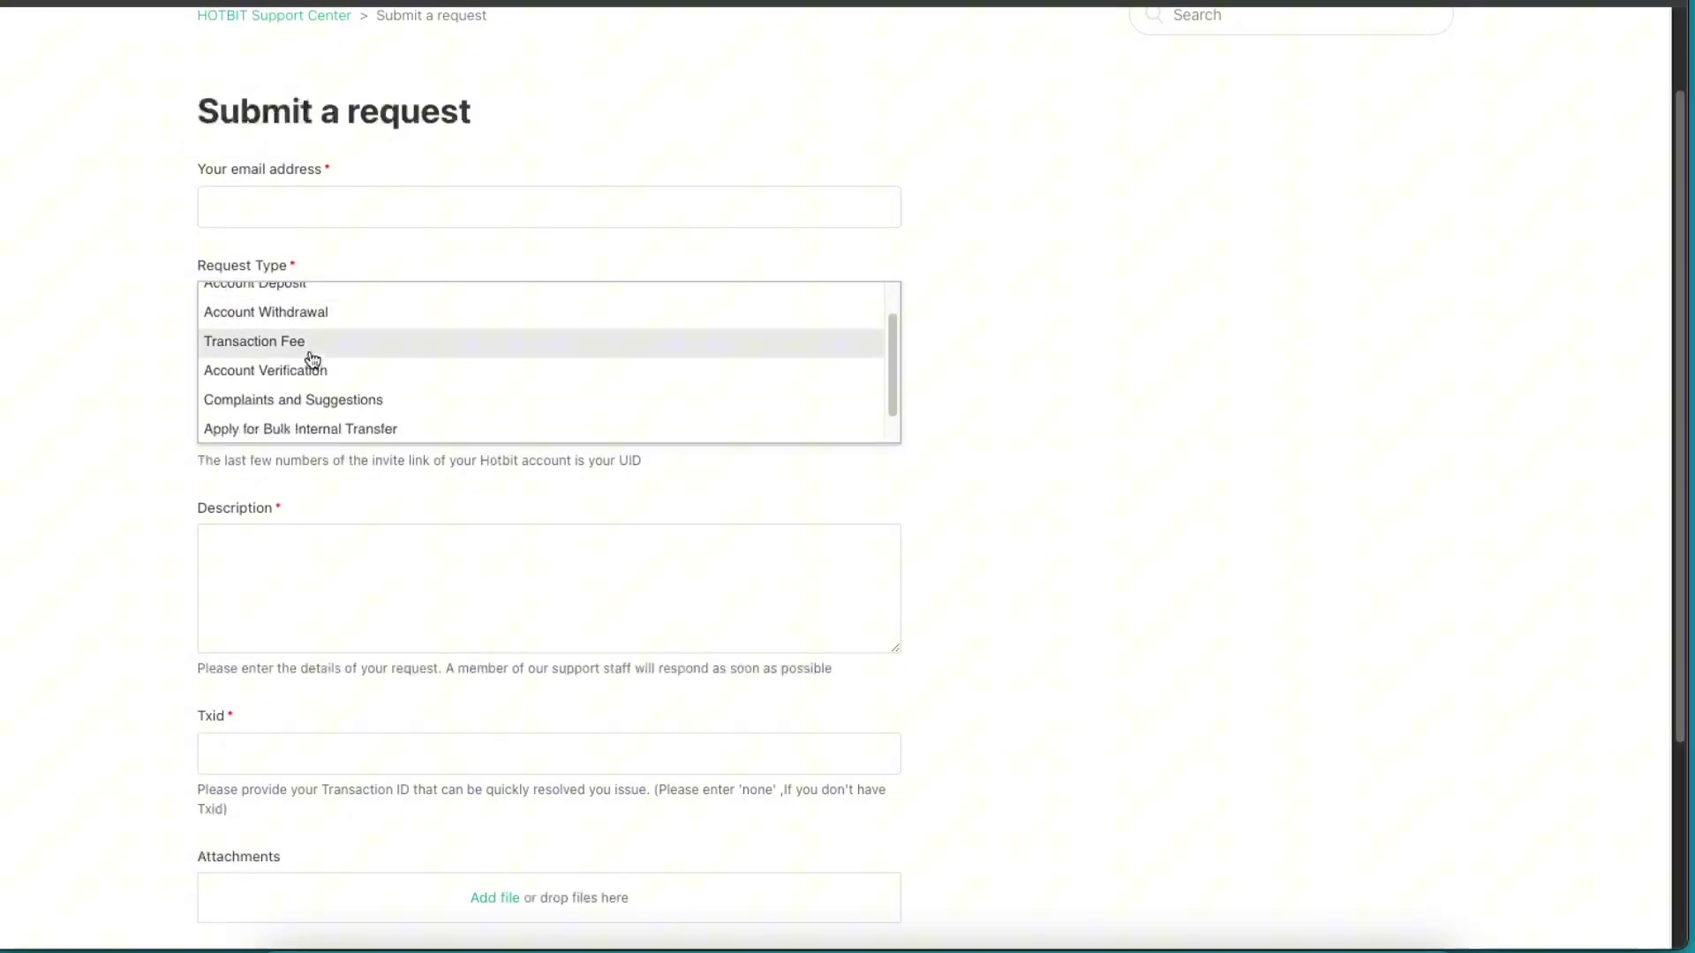
{"action": "left_click", "coordinate": [309, 370]}
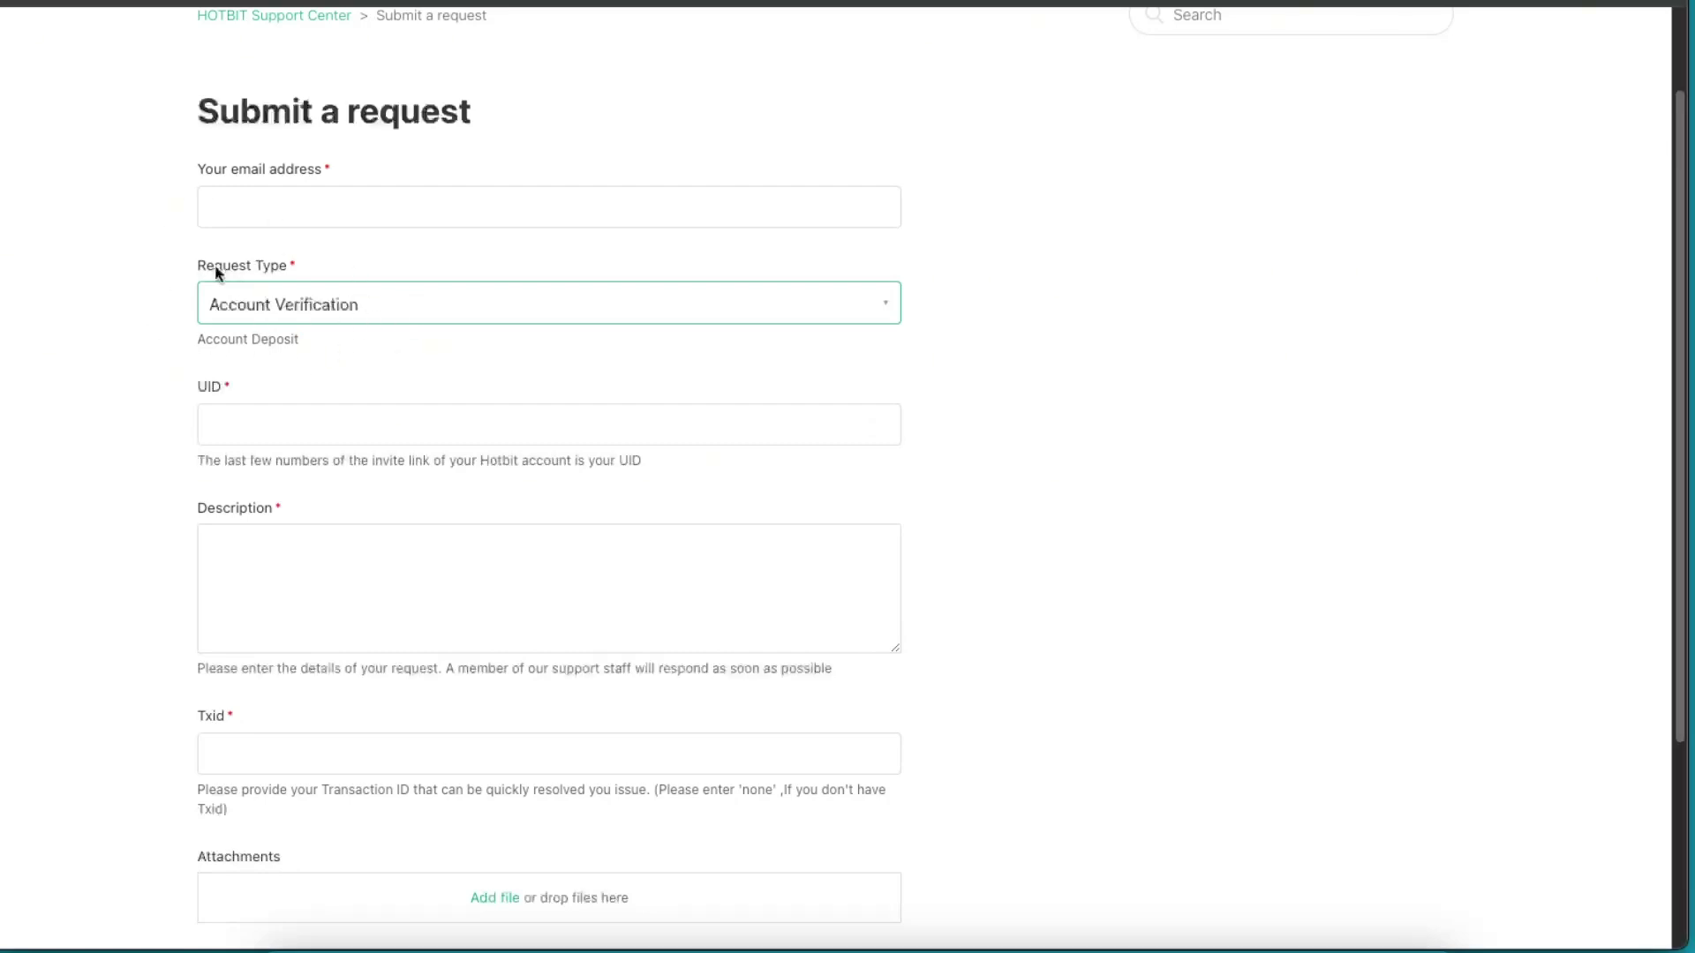
{"action": "scroll", "coordinate": [110, 530], "scroll_direction": "down", "scroll_amount": 2}
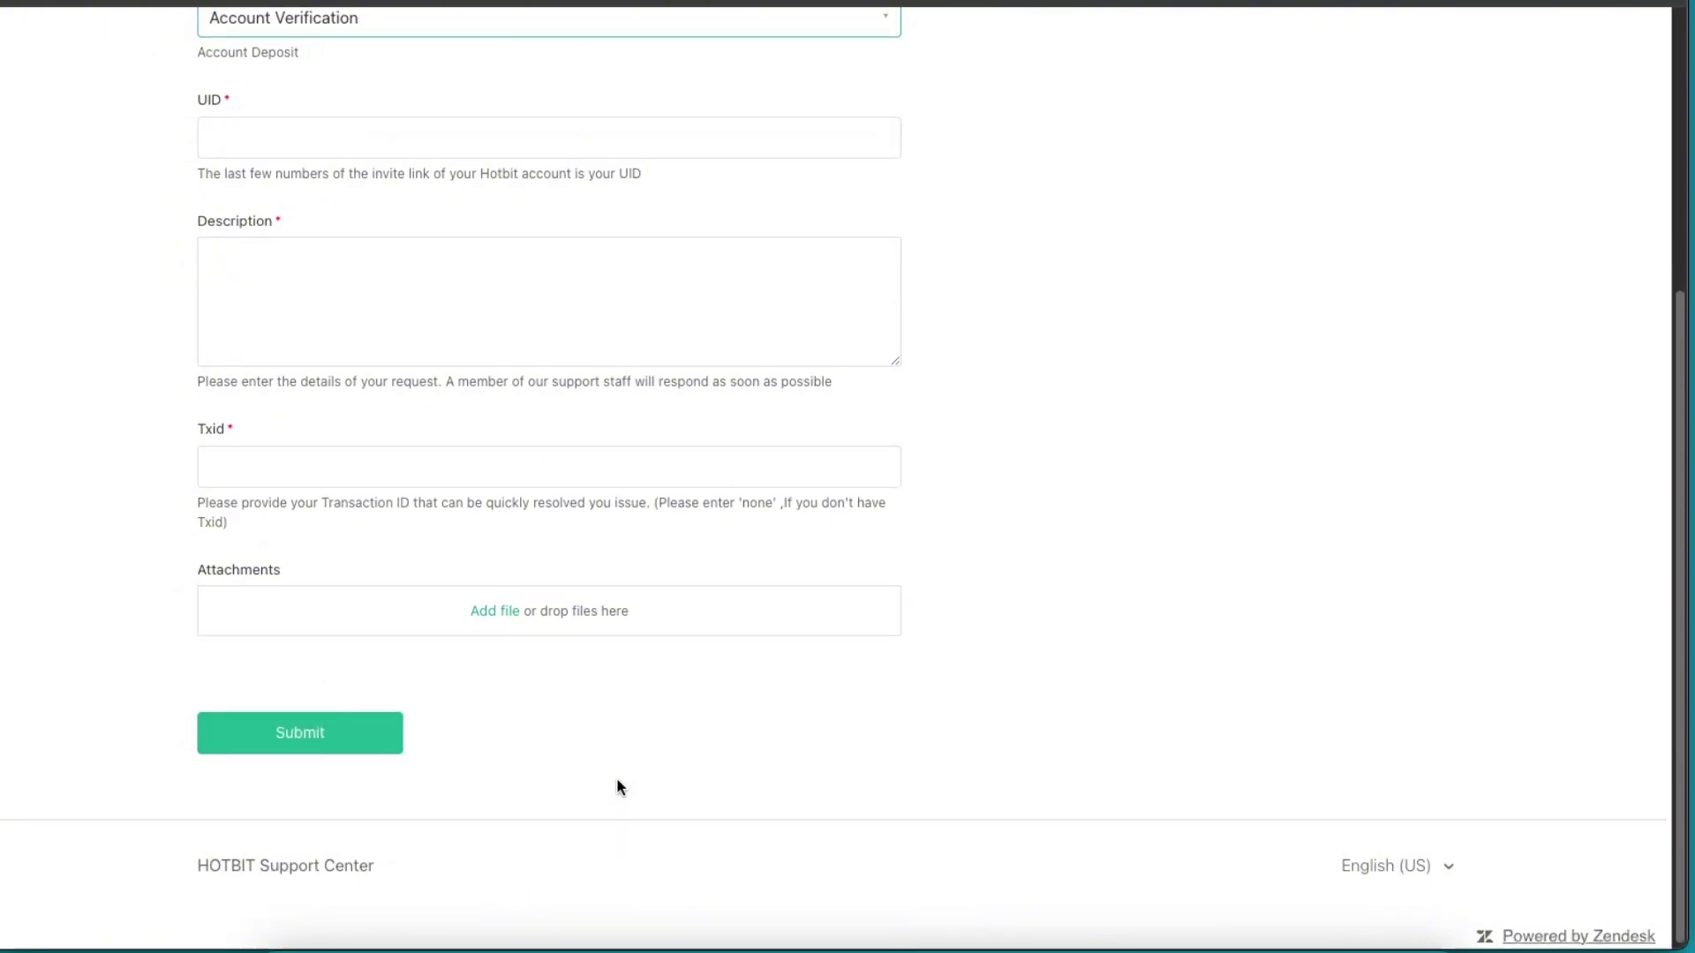
{"action": "scroll", "coordinate": [615, 788], "scroll_direction": "up", "scroll_amount": 3}
Step: Switch the Request Type dropdown from Account Verification to Account Withdrawal
{"action": "left_click", "coordinate": [282, 425]}
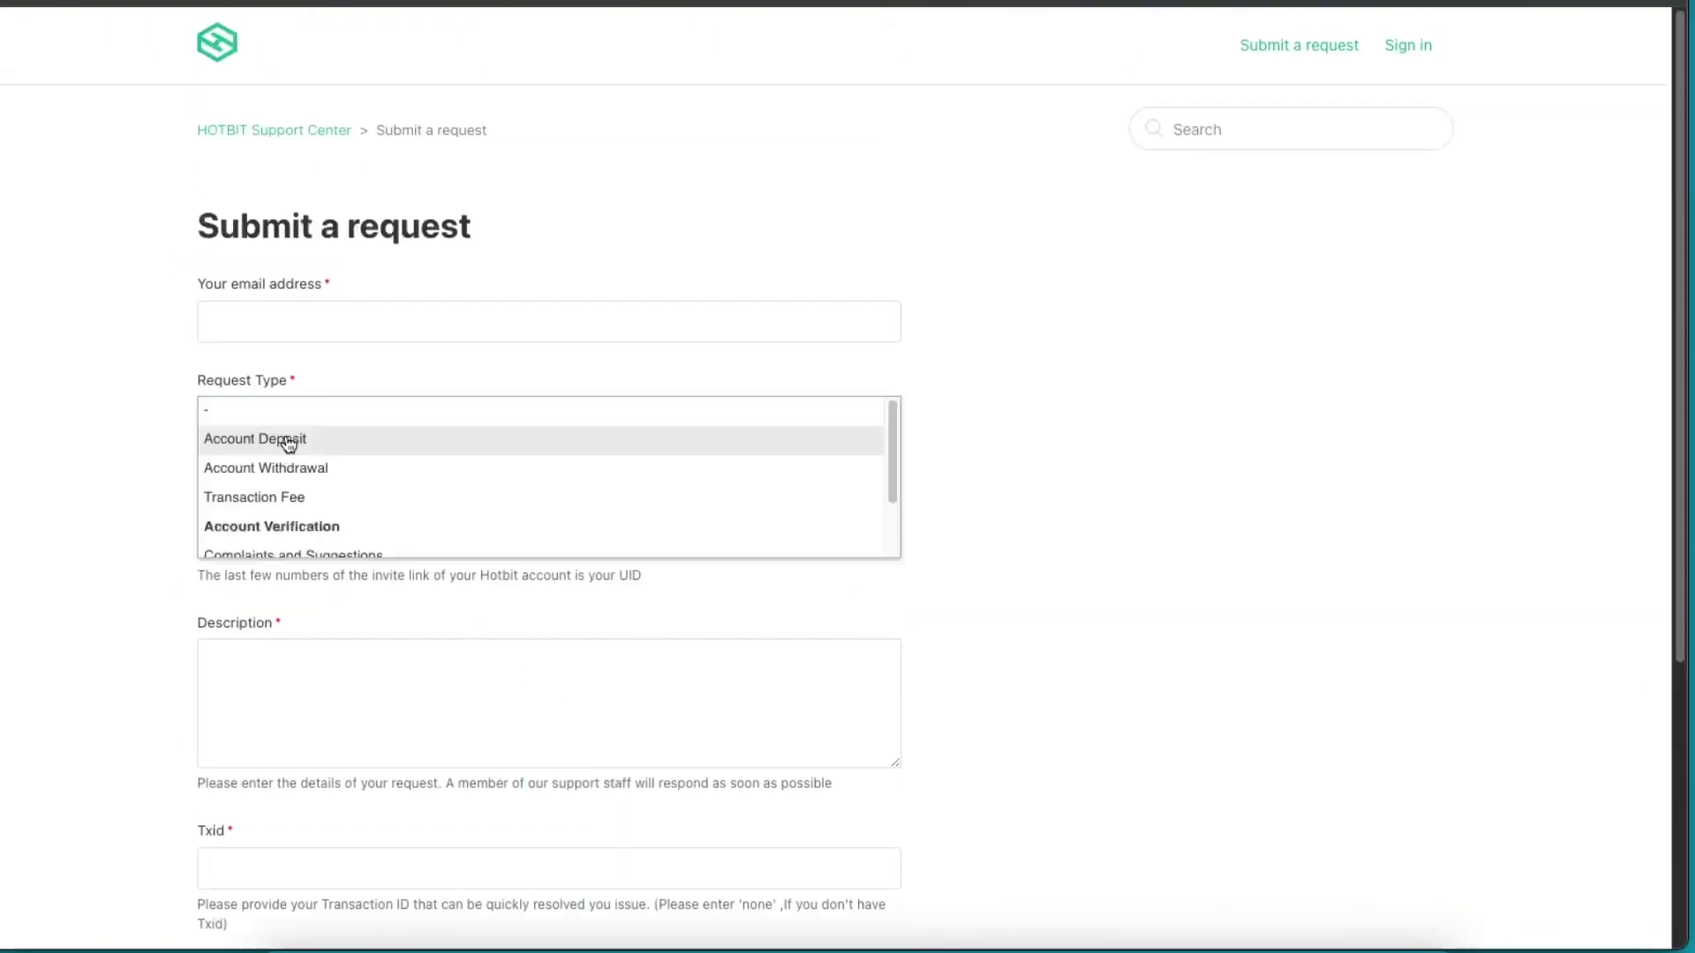
{"action": "left_click", "coordinate": [128, 366]}
{"action": "left_click", "coordinate": [219, 405]}
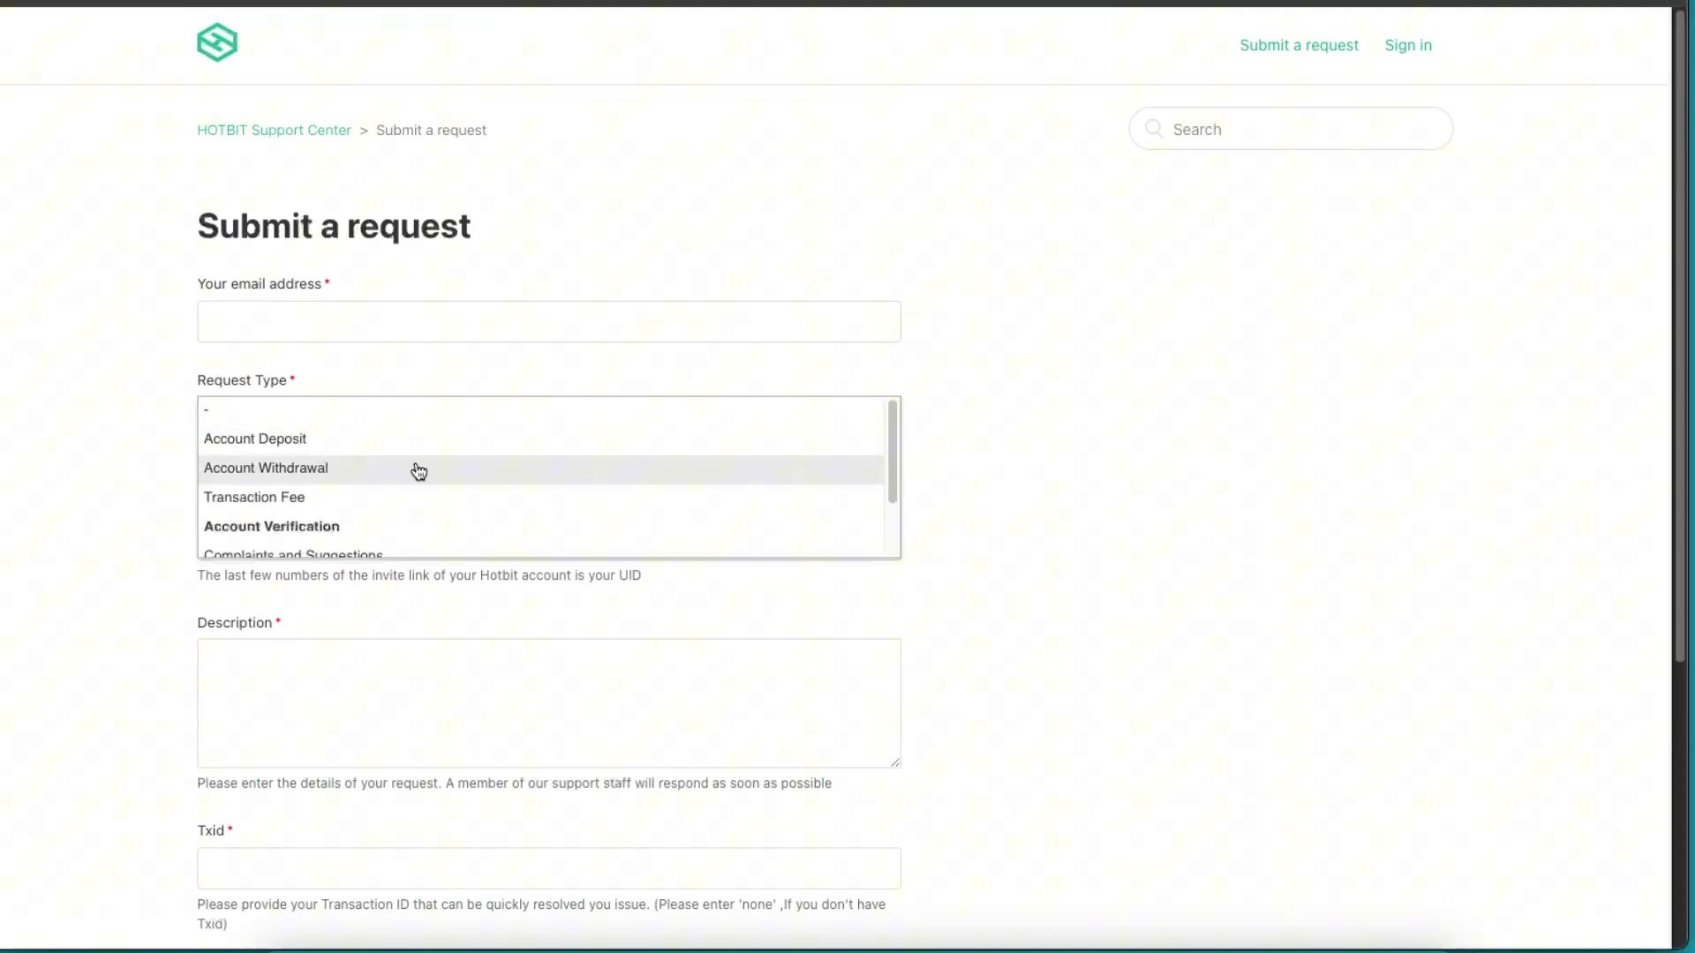
{"action": "left_click", "coordinate": [222, 474]}
{"action": "scroll", "coordinate": [382, 534], "scroll_direction": "down", "scroll_amount": 1}
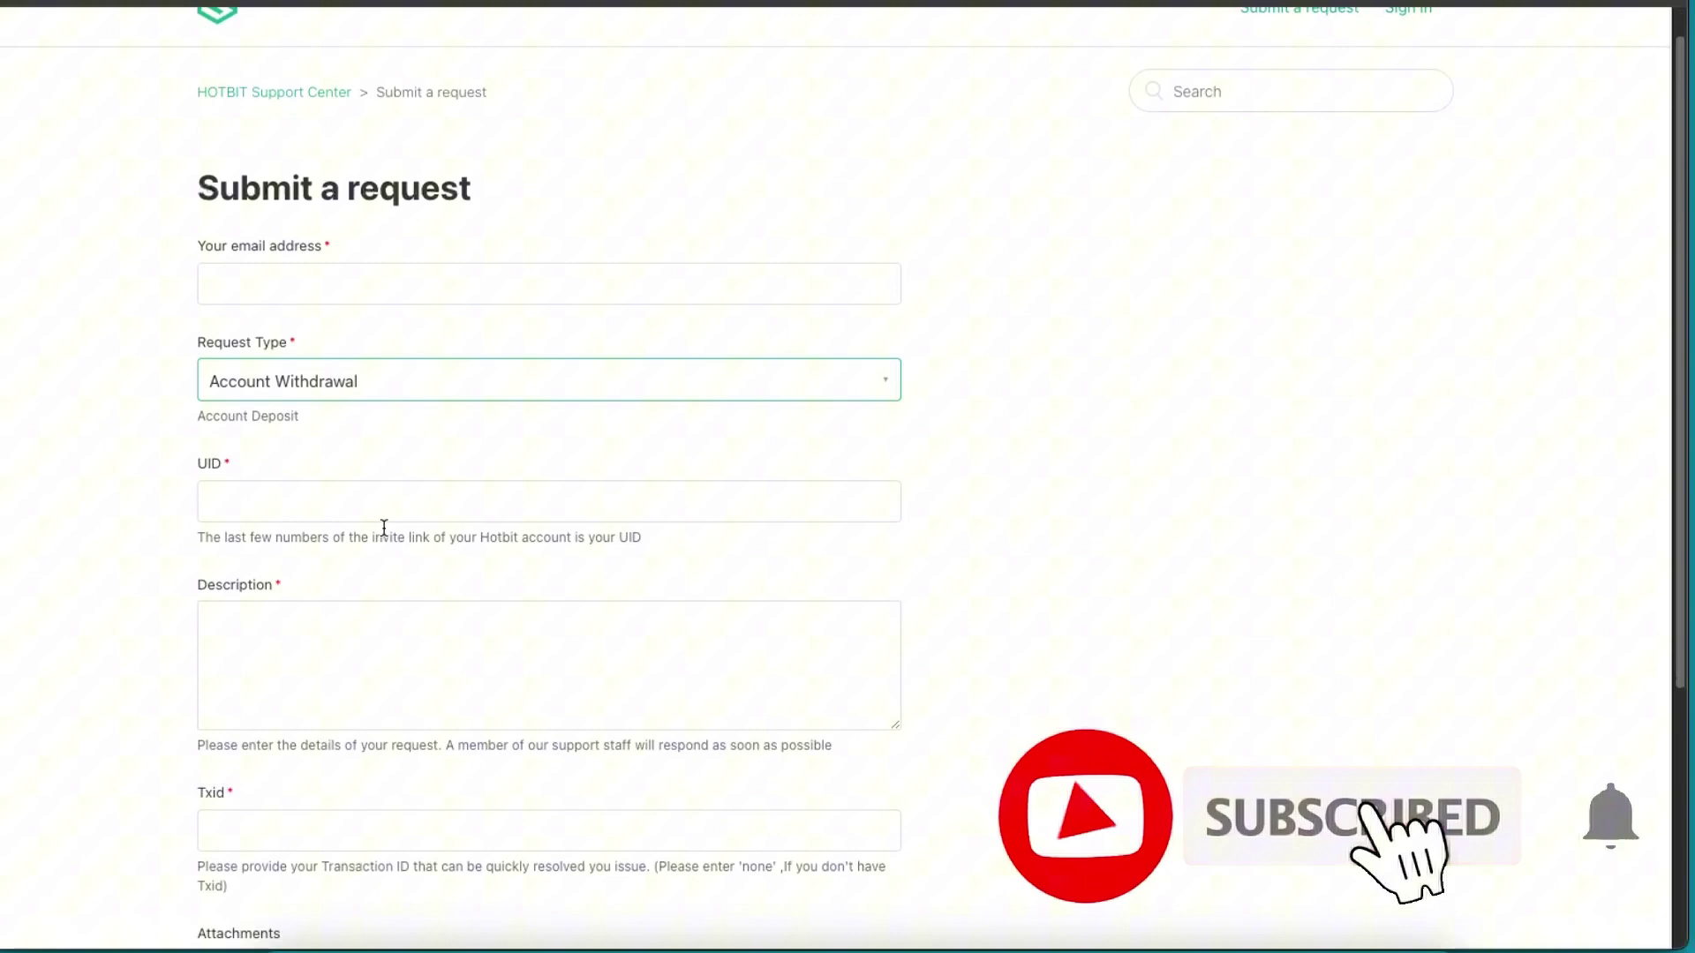
{"action": "scroll", "coordinate": [383, 527], "scroll_direction": "down", "scroll_amount": 2}
{"action": "scroll", "coordinate": [383, 527], "scroll_direction": "down", "scroll_amount": 1}
{"action": "scroll", "coordinate": [384, 527], "scroll_direction": "up", "scroll_amount": 3}
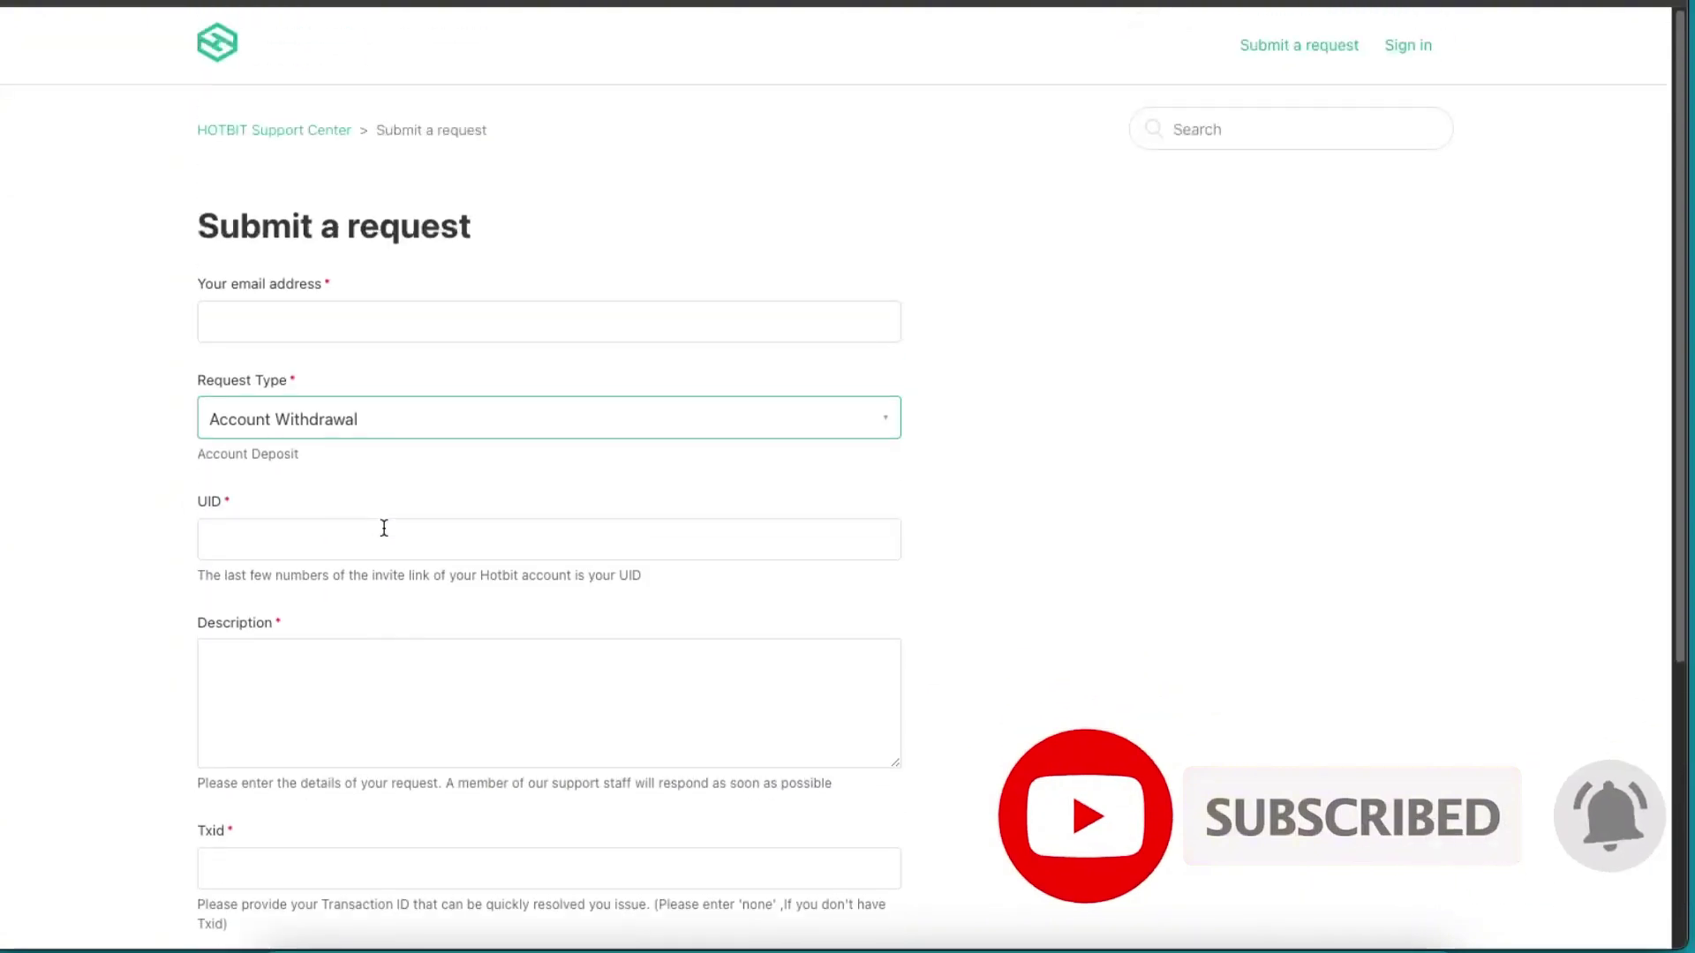